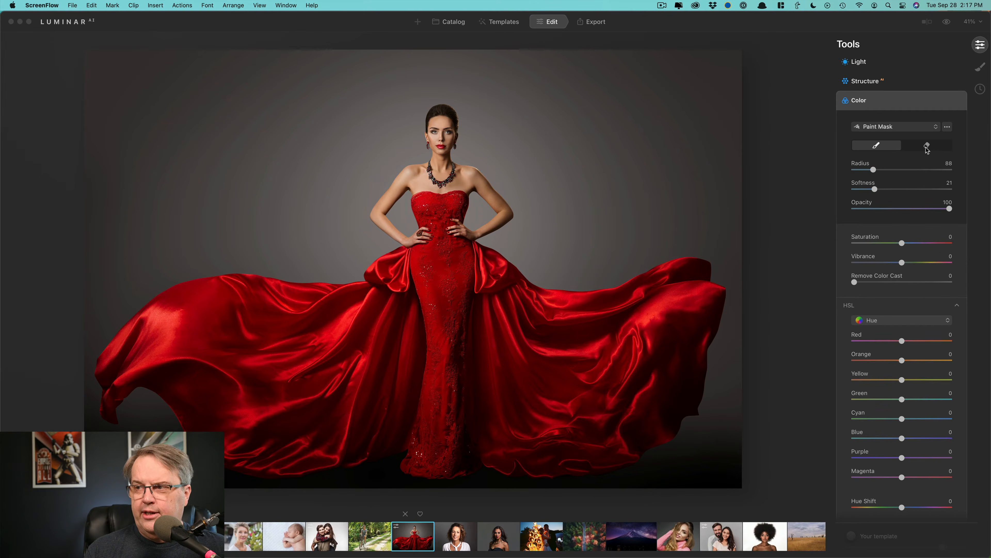
left_click(932, 129)
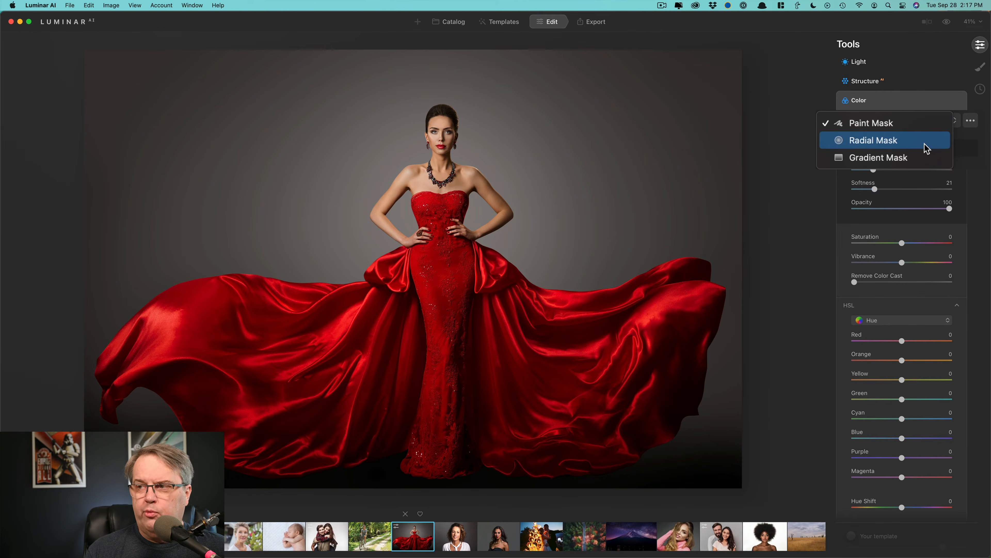
left_click(896, 130)
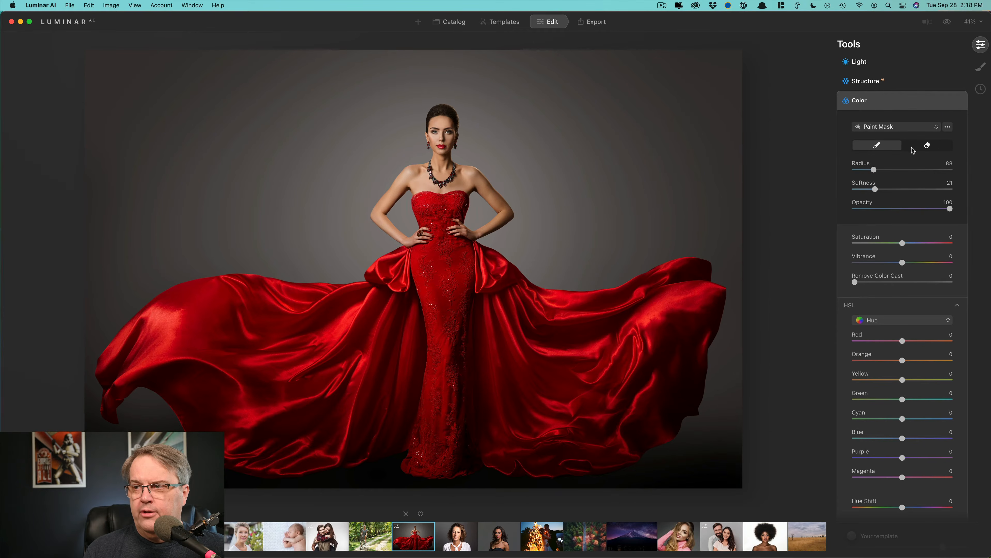
scroll(935, 213, "down", 6)
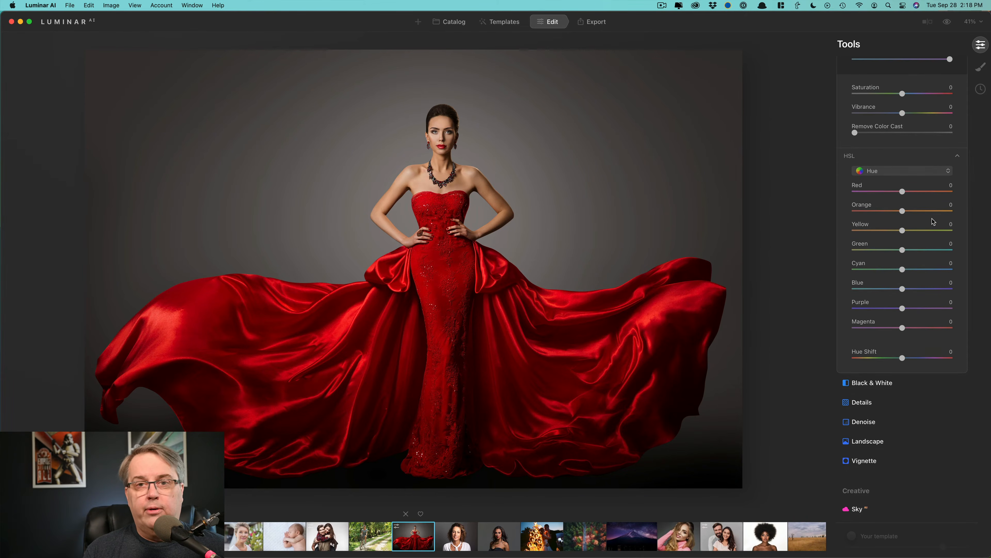
Step: Keep the HSL controls on Hue, try the red hue at 99, and reset it to zero
left_click(893, 172)
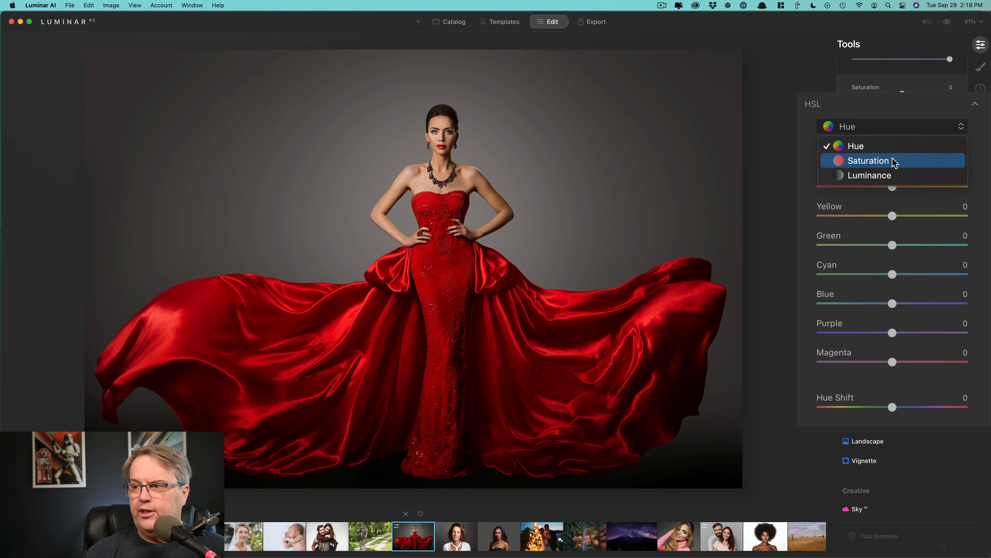
left_click(869, 150)
scroll(884, 163, "up", 5)
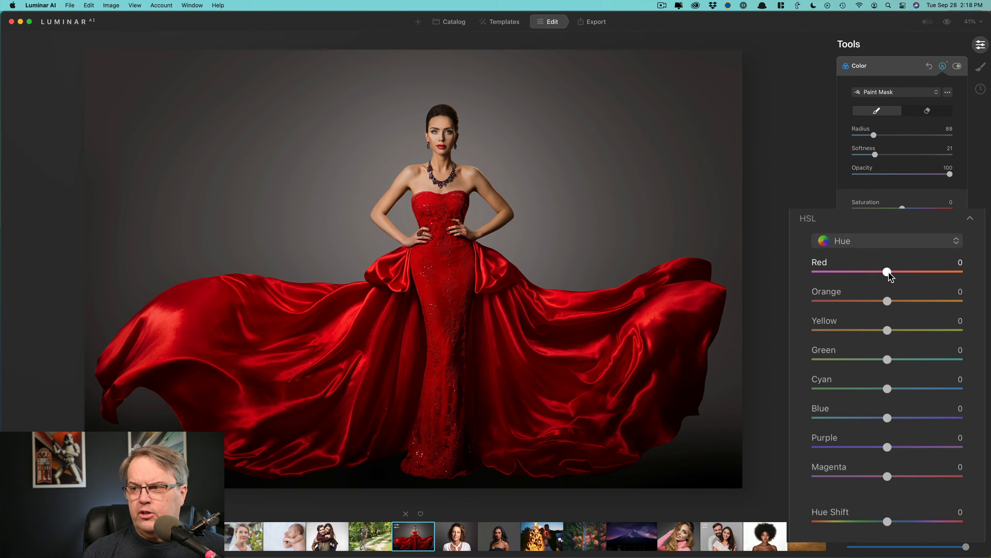
left_click_drag(889, 273, 972, 281)
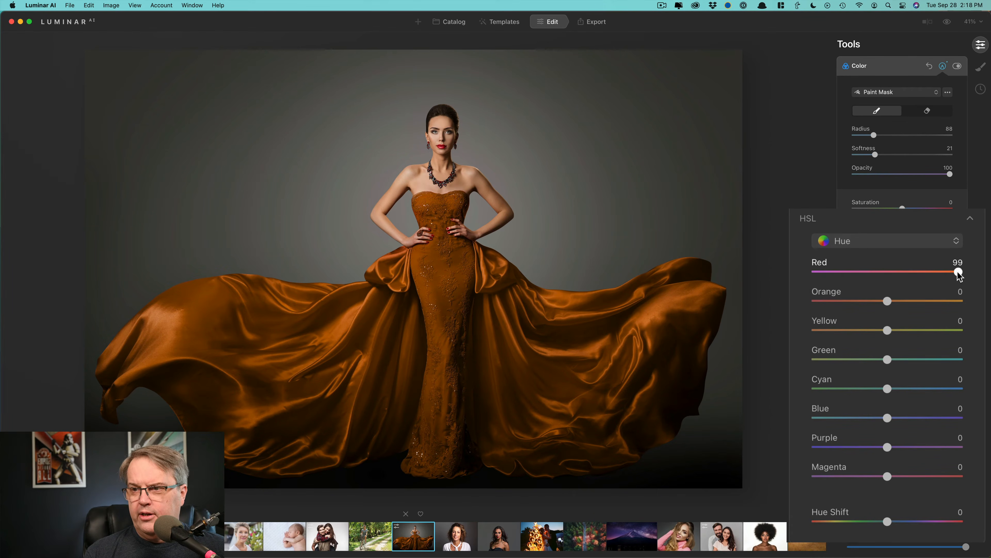
left_click_drag(959, 272, 875, 285)
double_click(820, 262)
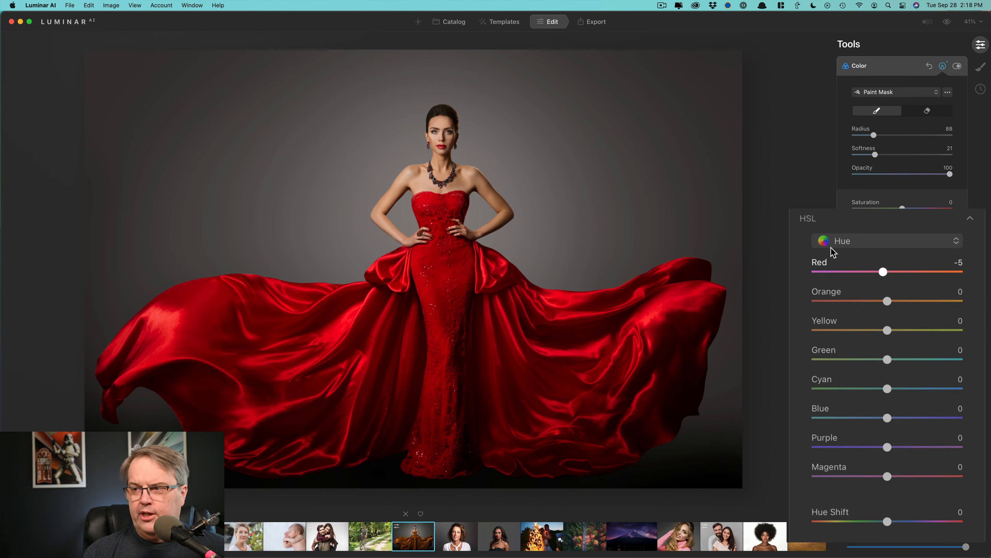
Step: Switch the HSL controls to Saturation, try red at -100 and 100, and leave it at 83
left_click(841, 245)
left_click(851, 275)
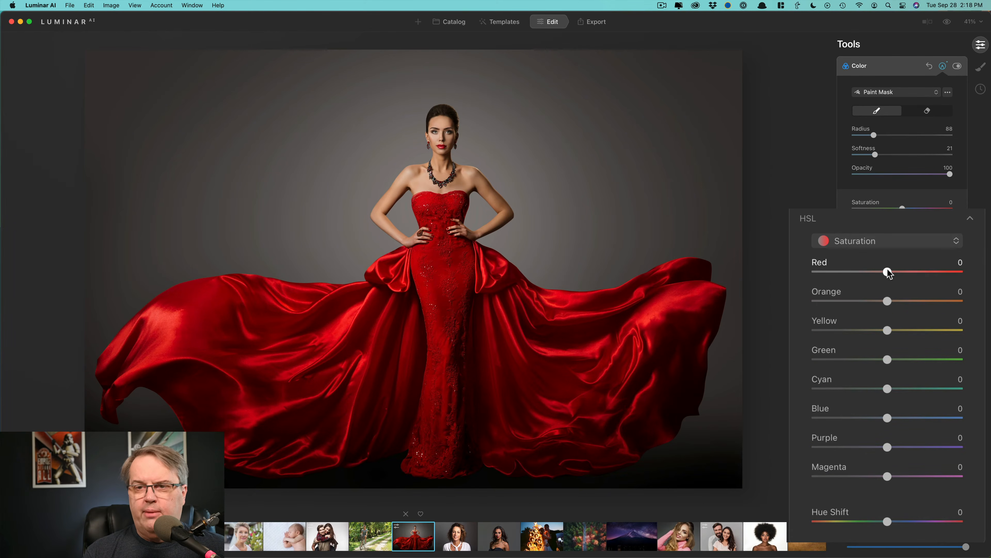
left_click_drag(879, 269, 807, 271)
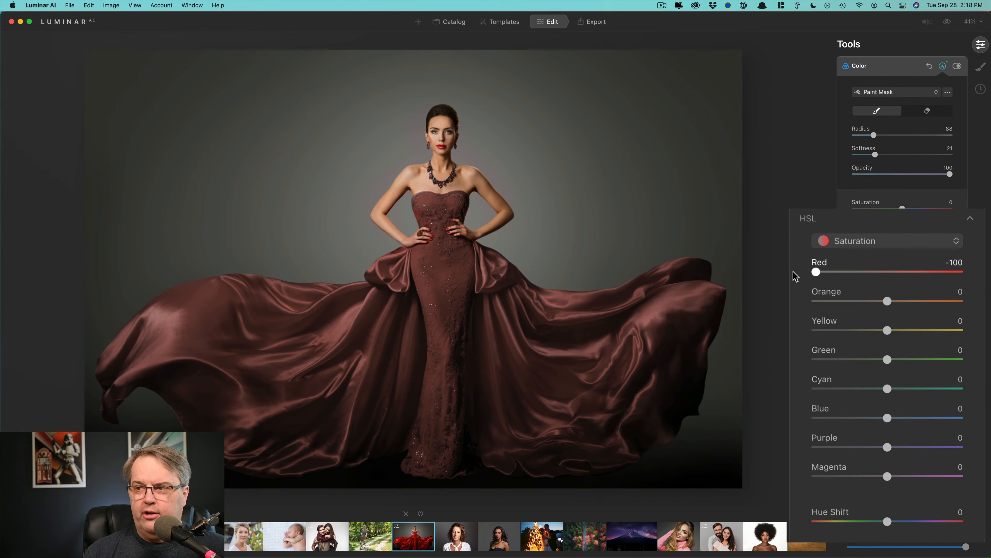
left_click_drag(793, 272, 989, 277)
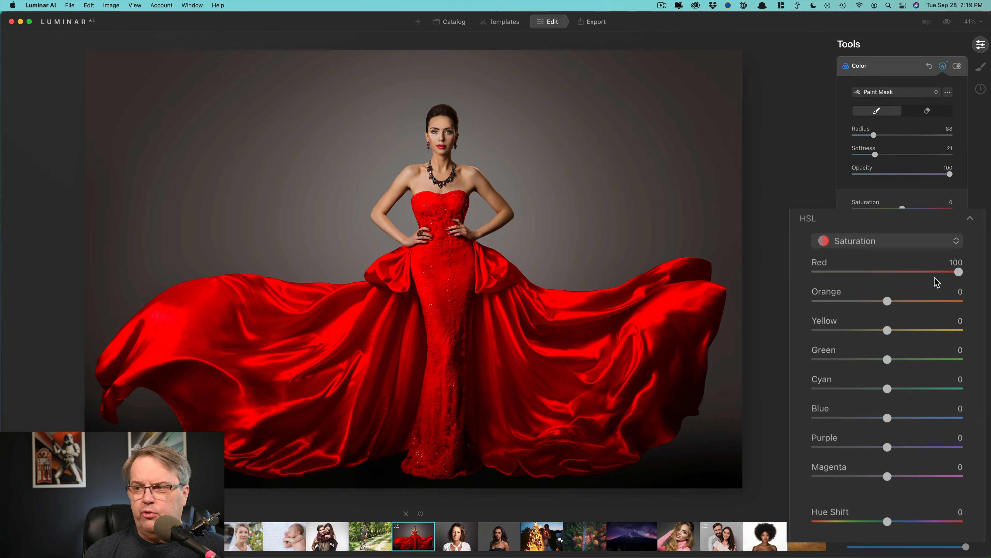
left_click_drag(955, 271, 944, 276)
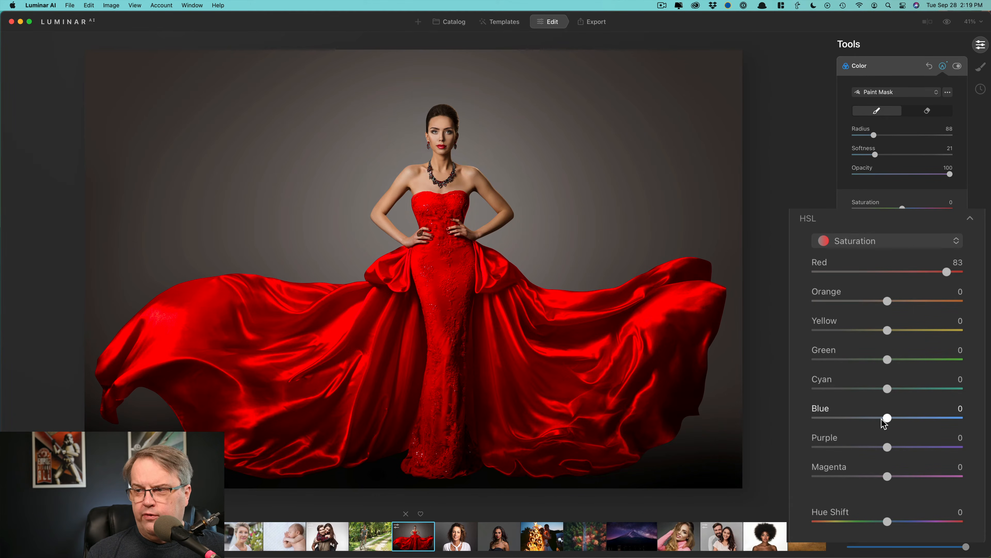
Step: Try the blue saturation at 10, reset it to zero, and lower the red saturation to about -79
left_click_drag(887, 418, 898, 436)
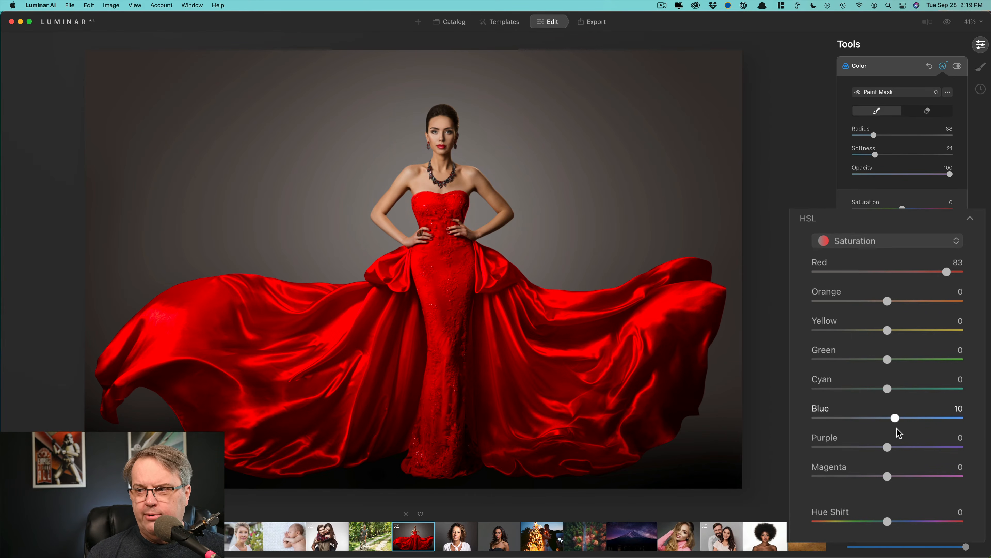
double_click(819, 416)
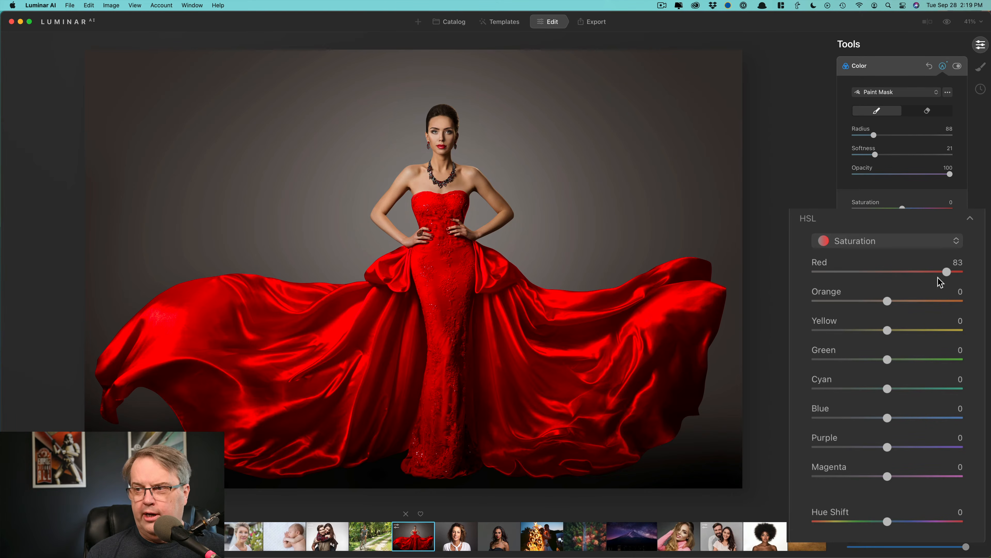
left_click_drag(946, 272, 812, 272)
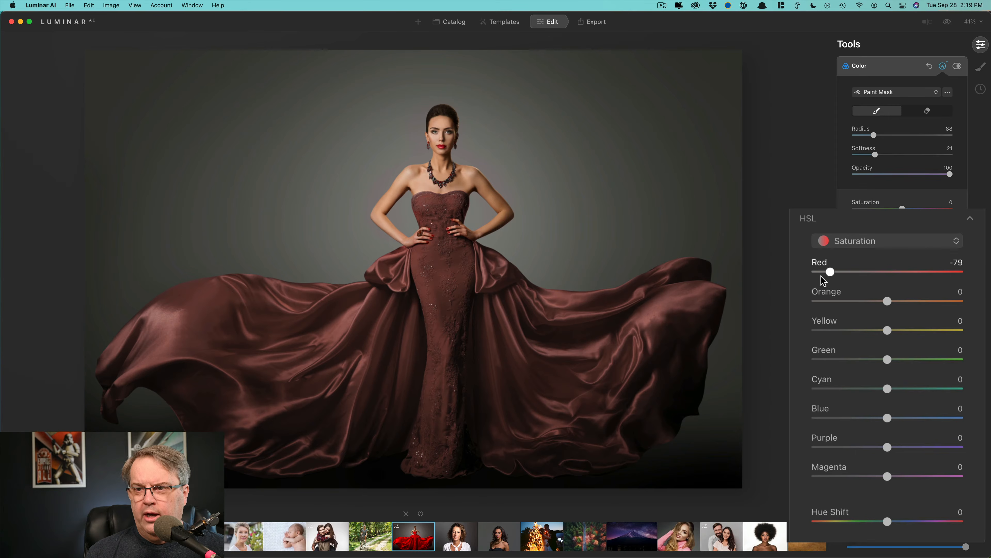
Step: Switch the HSL controls to Luminance, try red at -100, -76 and 100, and reset it to zero
left_click(871, 241)
left_click(864, 291)
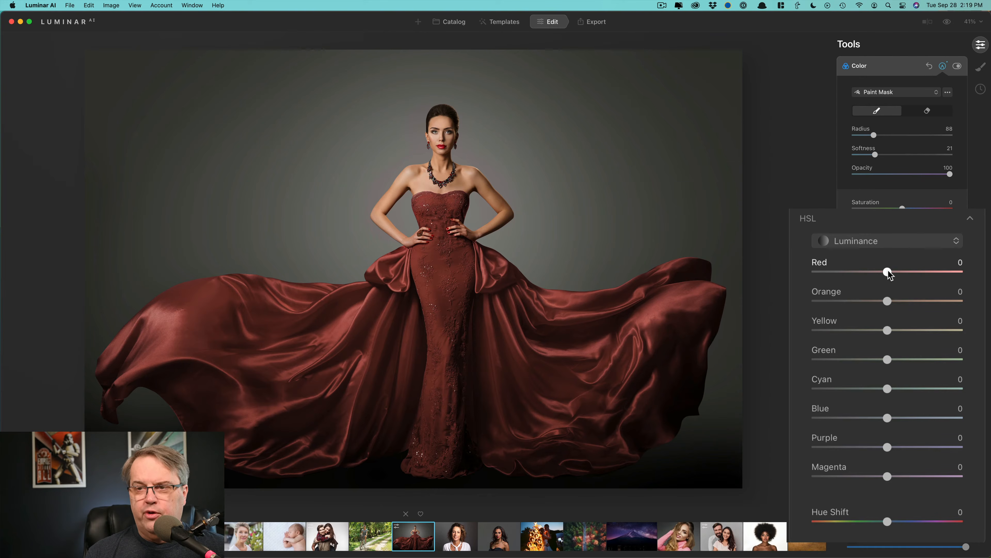
left_click_drag(888, 274, 802, 278)
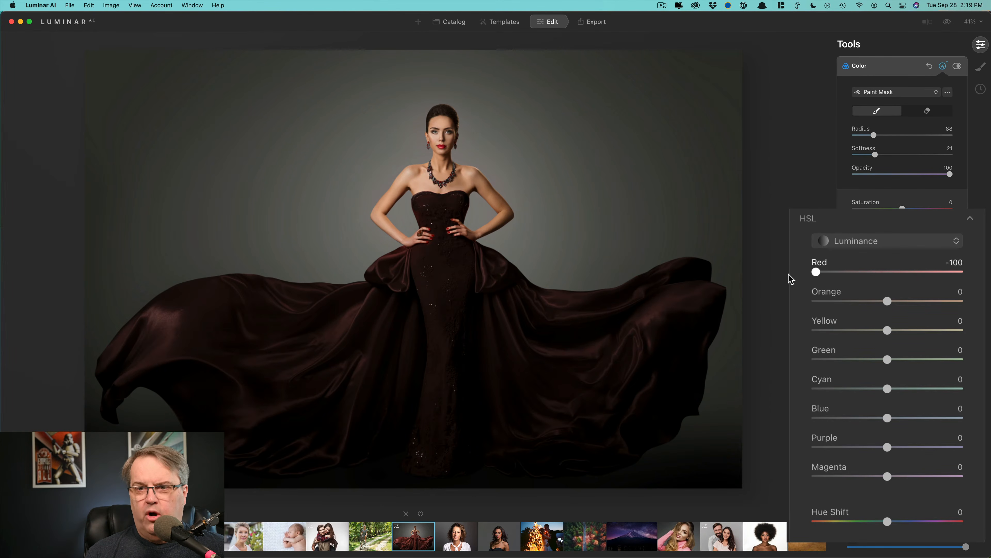
left_click_drag(816, 272, 832, 276)
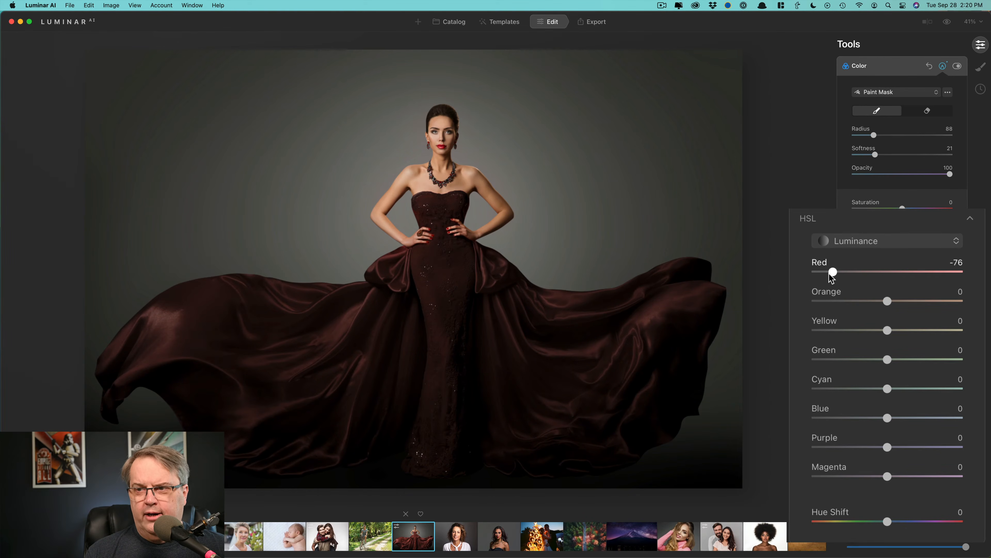
left_click_drag(831, 277, 978, 279)
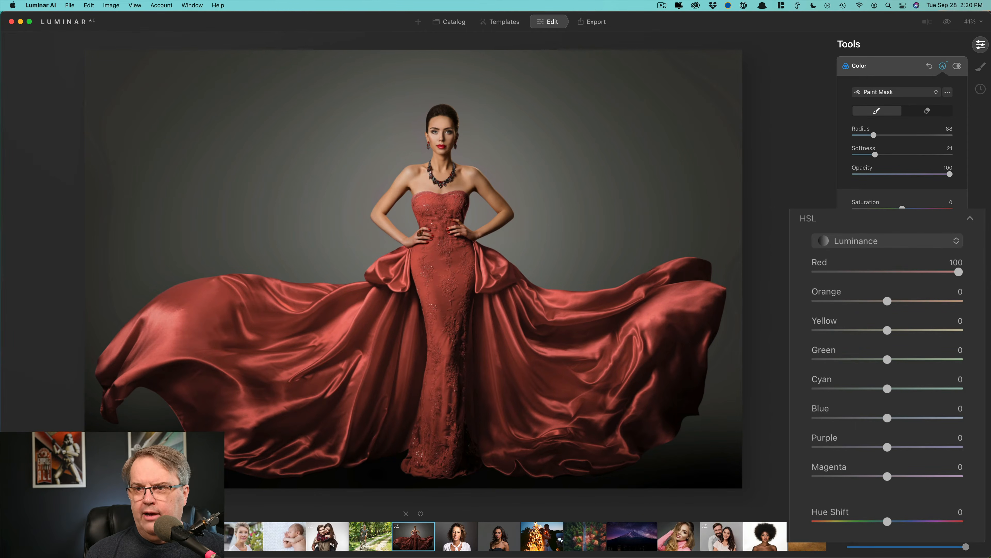
double_click(820, 269)
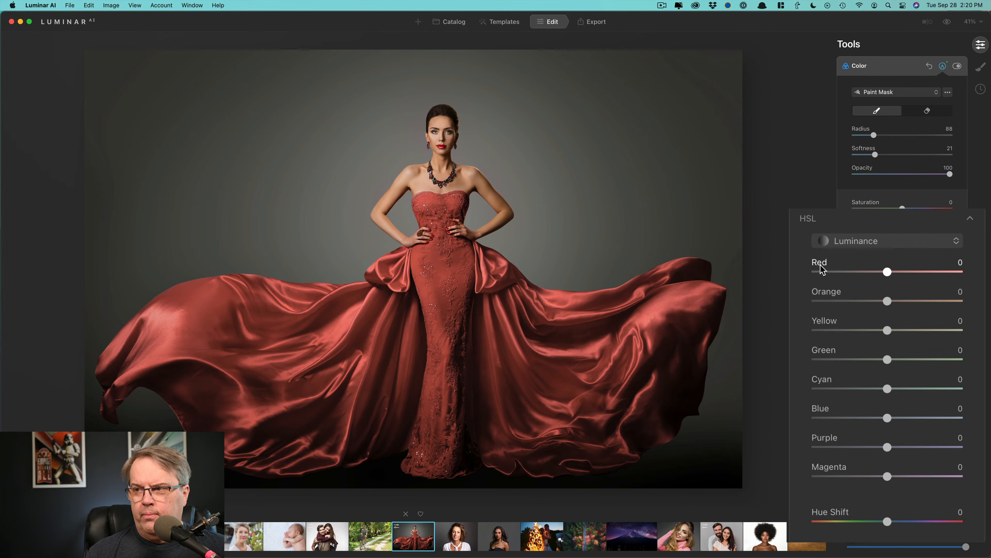
Step: Return the HSL controls to Saturation and reset the red saturation to zero
left_click(858, 244)
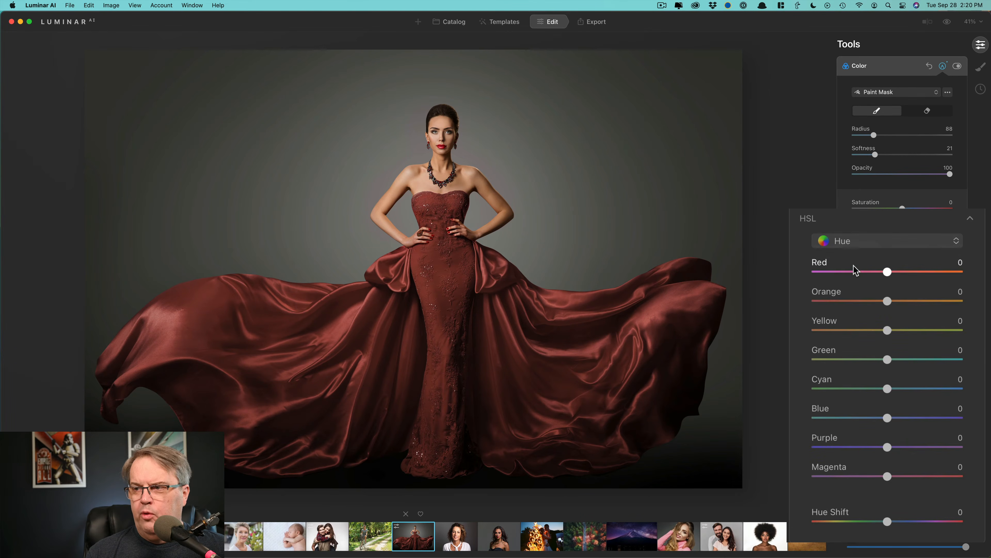
left_click(853, 243)
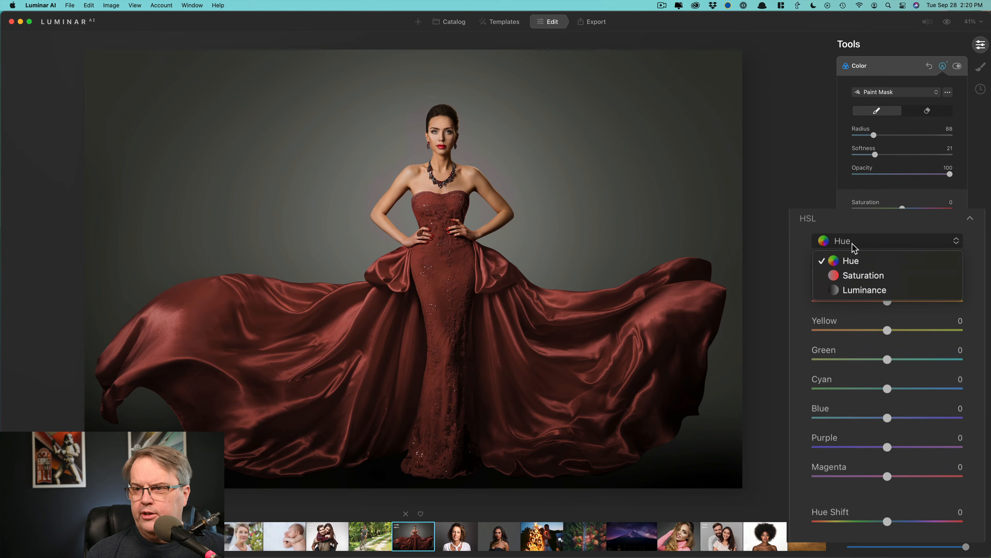
left_click(857, 276)
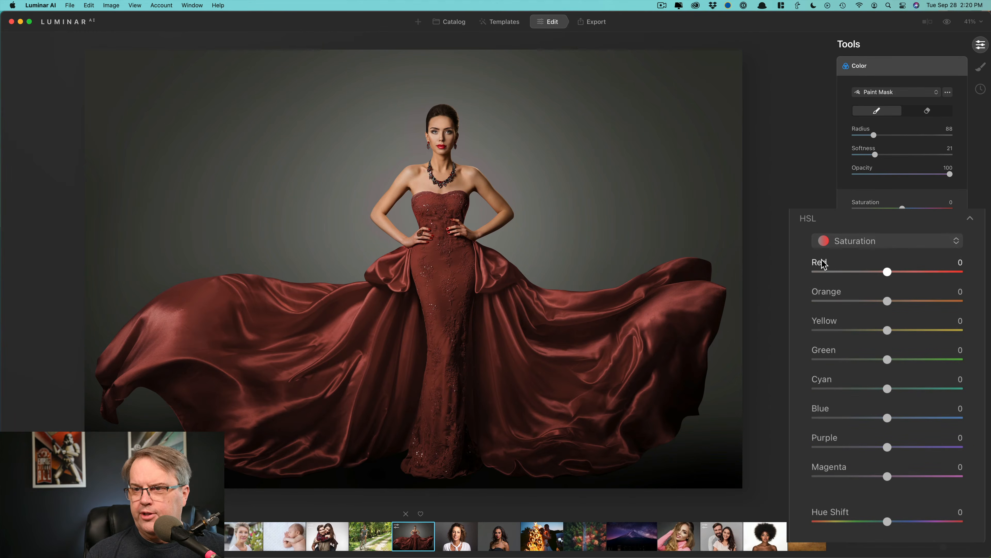
Step: Try the red luminance at -100, raise it above its starting level, and reset it to zero
left_click(849, 241)
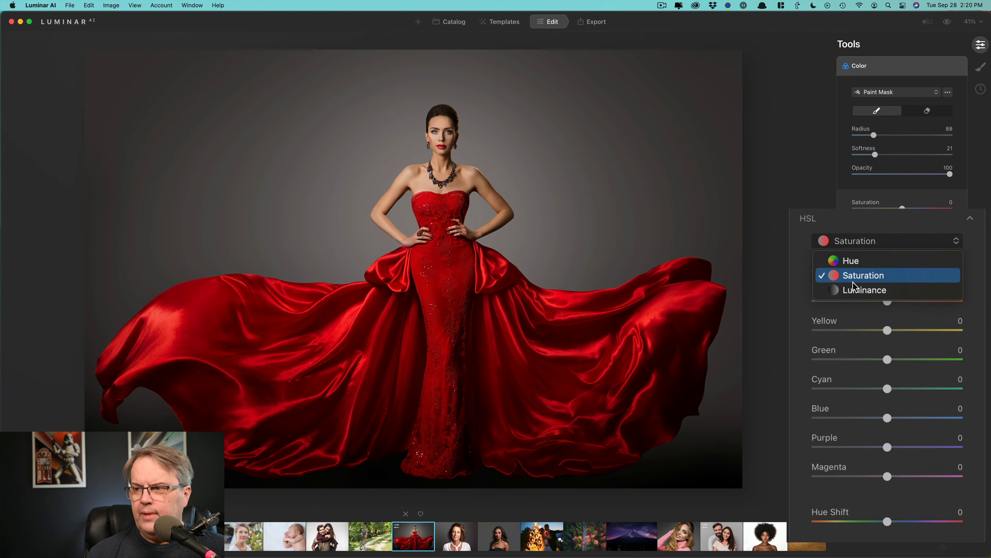
left_click(855, 290)
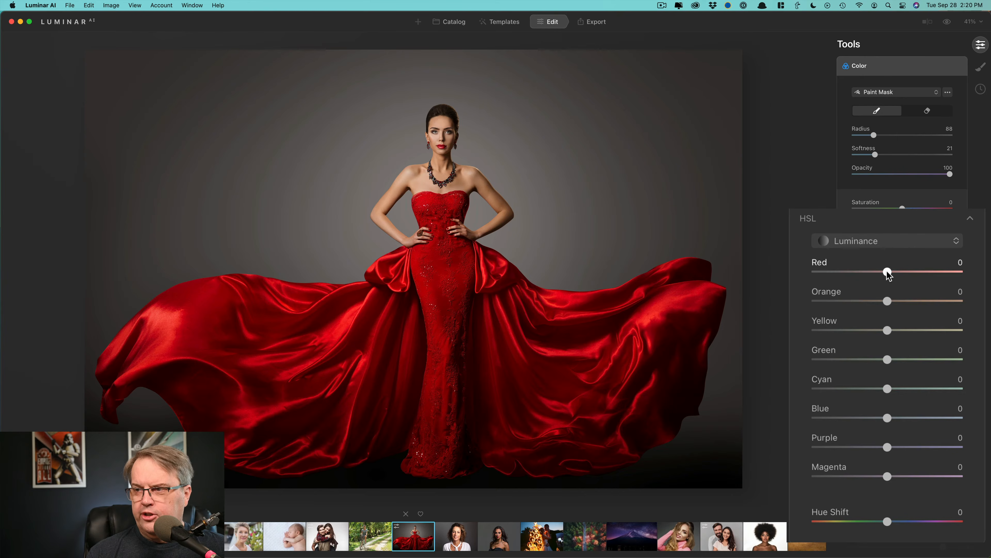
left_click_drag(888, 272, 796, 277)
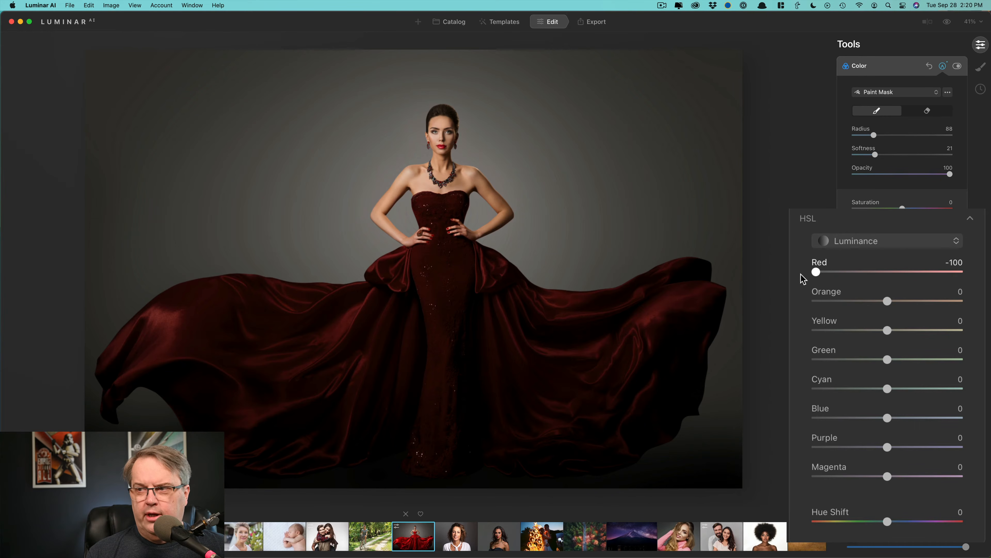
left_click_drag(801, 277, 902, 278)
double_click(821, 265)
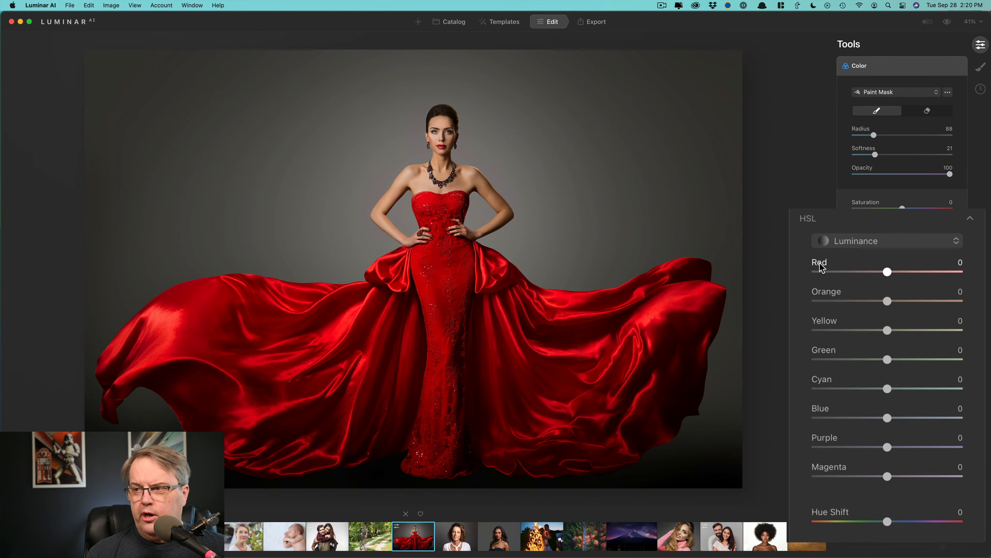
Step: Switch the HSL controls to Saturation and lower the red saturation to -58
left_click(866, 244)
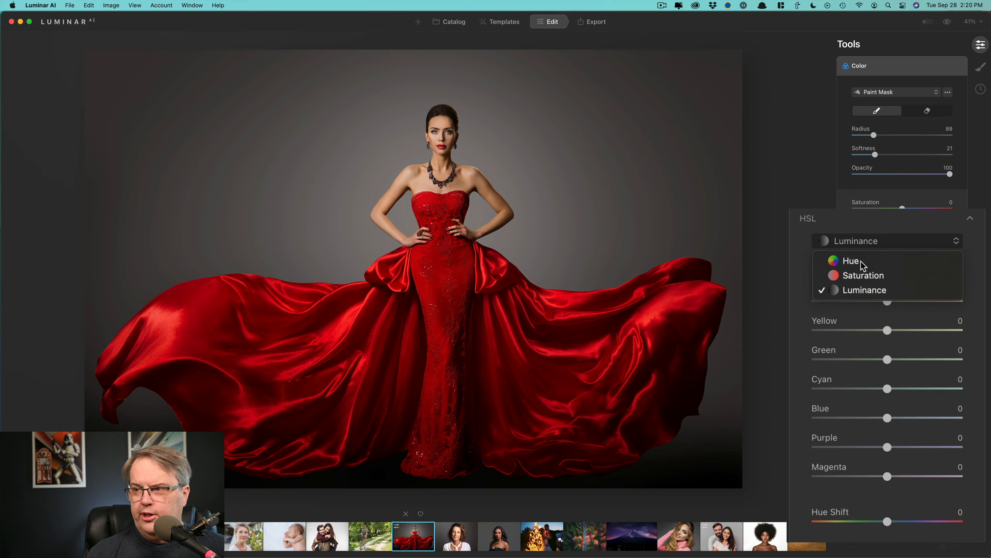
left_click(863, 274)
left_click_drag(886, 273, 843, 275)
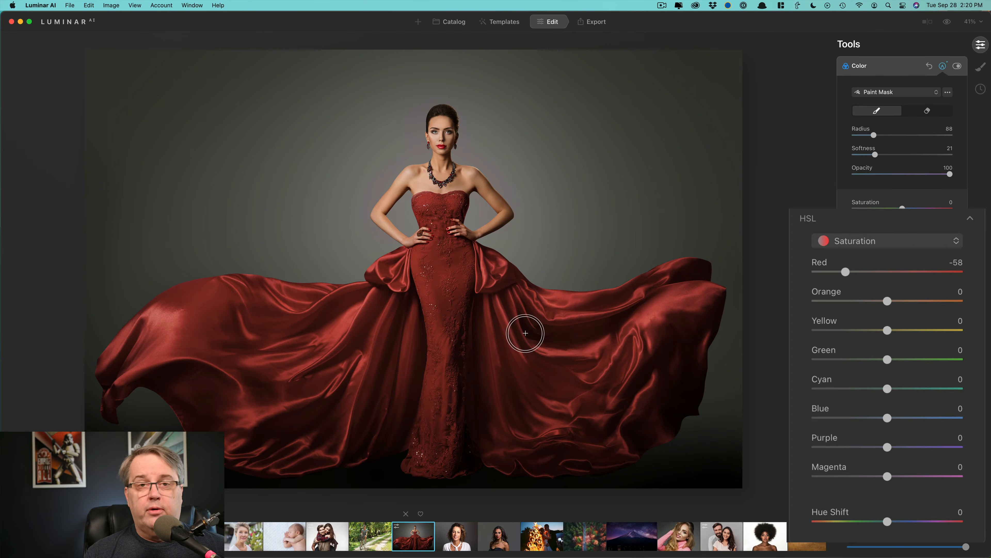
Step: Switch the HSL controls to Hue and shift the red hue to -40
left_click(824, 245)
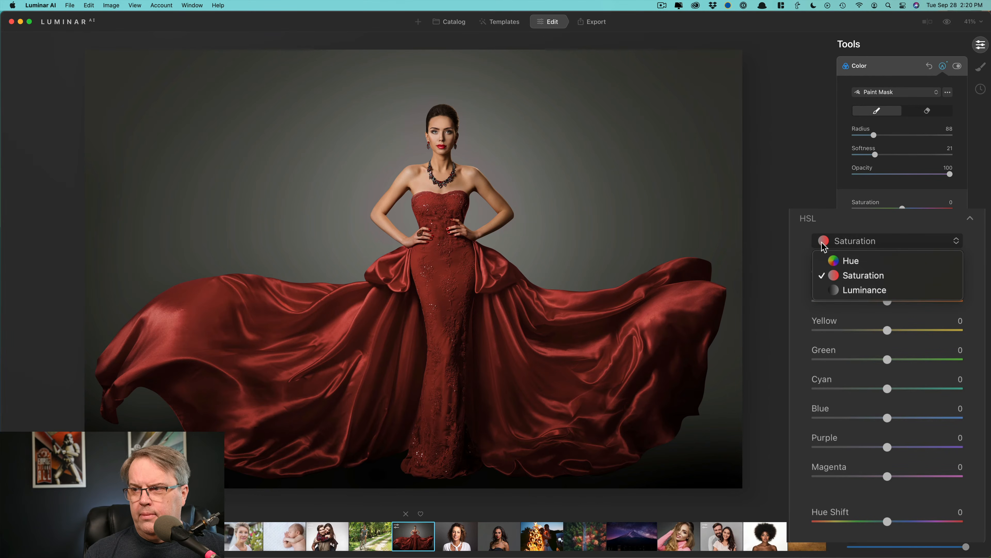
left_click(845, 261)
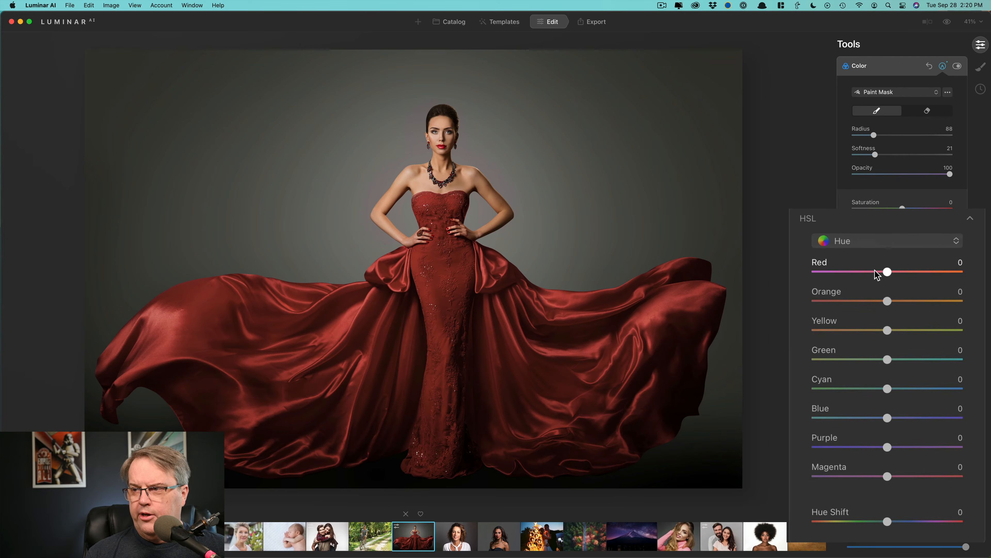
left_click_drag(889, 274, 860, 275)
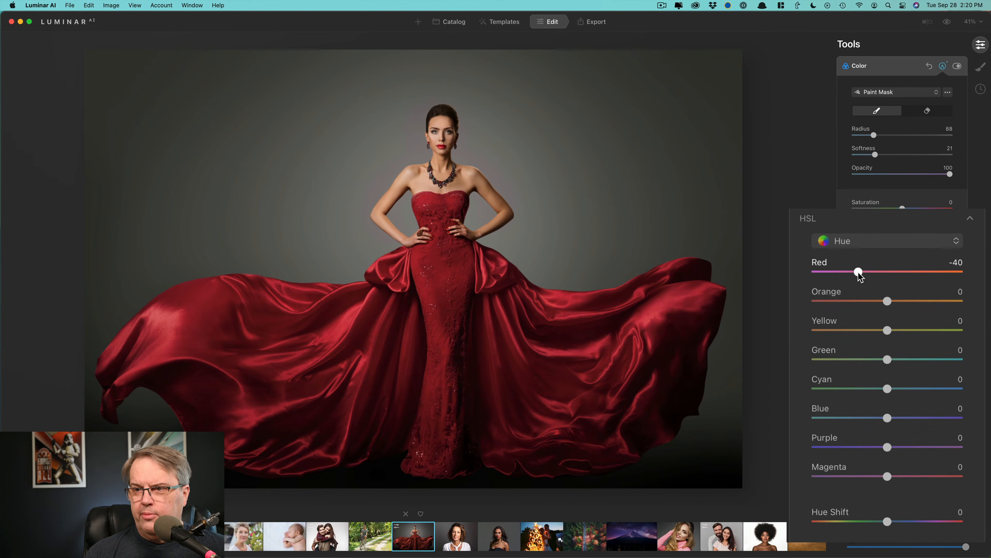
Step: Switch the HSL controls back to Saturation and reset the red saturation to zero
left_click(861, 246)
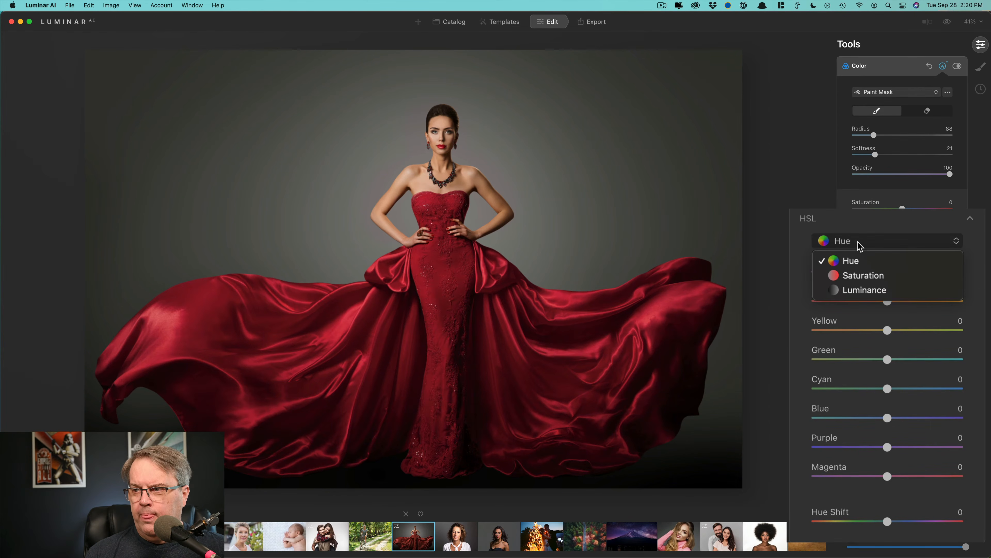
left_click(864, 275)
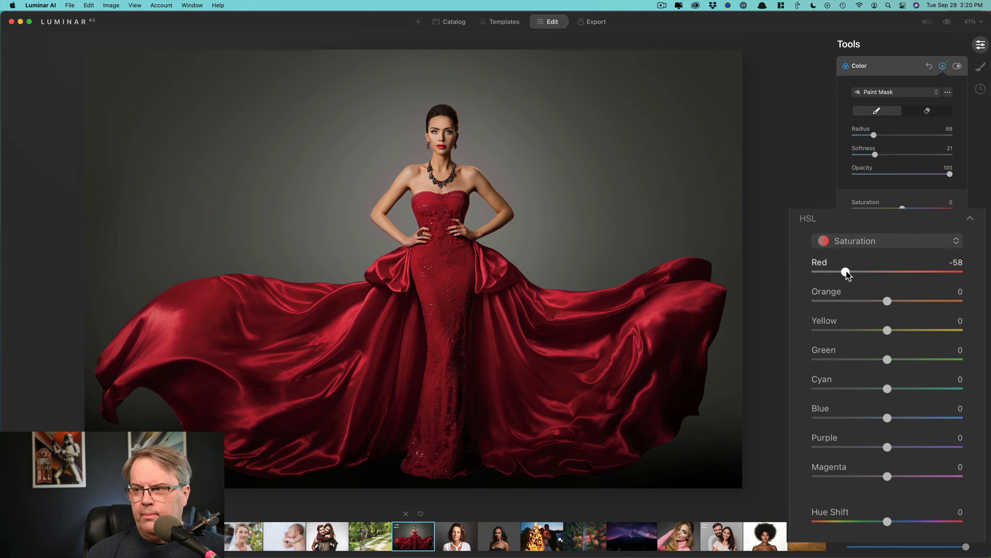
double_click(821, 263)
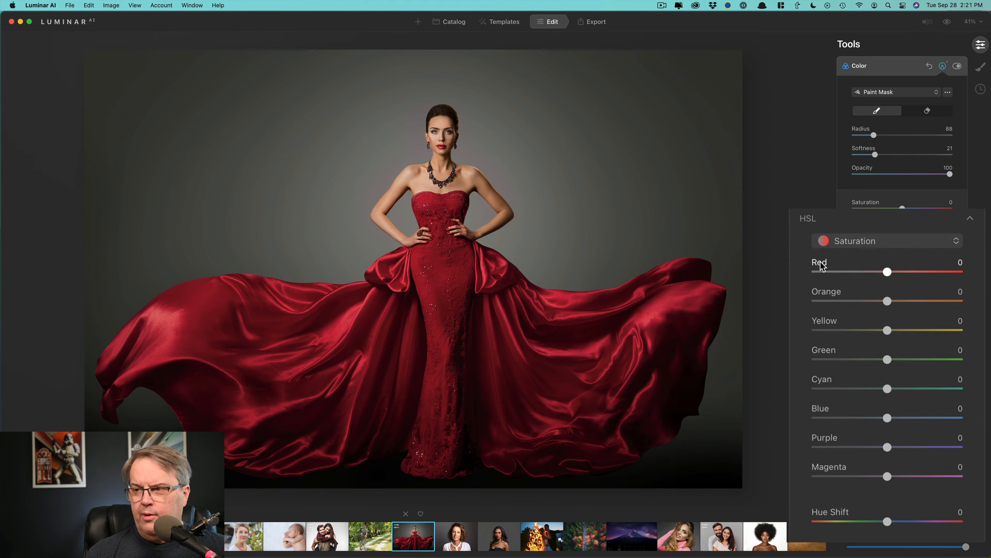
Step: Switch the HSL controls to Luminance and lower the red luminance to -26
left_click(863, 241)
left_click(865, 298)
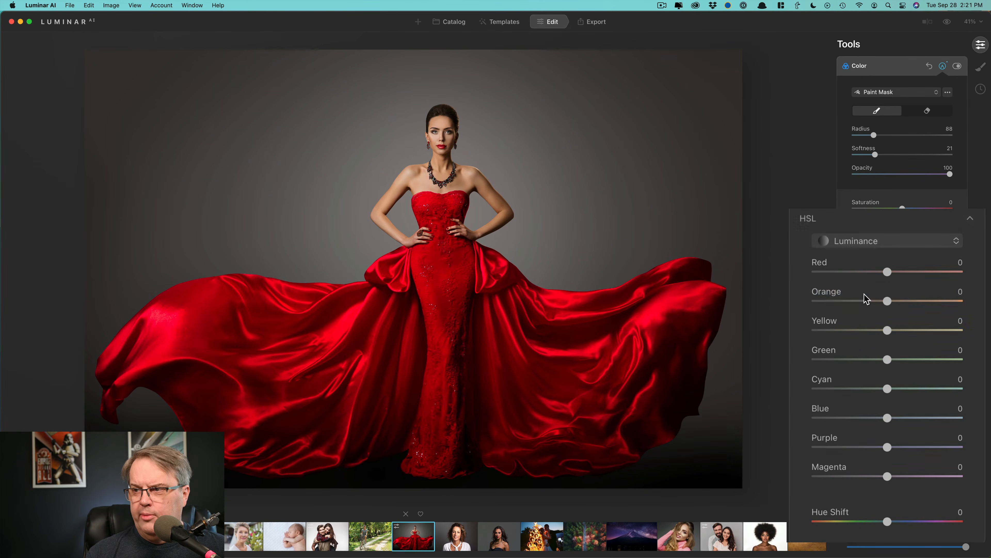
left_click(867, 271)
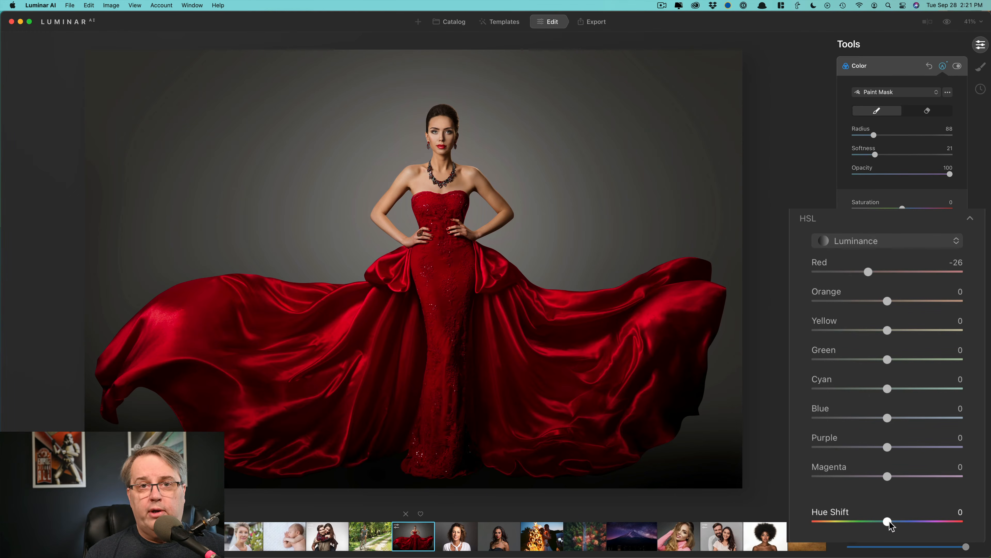
Step: Try the overall Hue Shift at -180 to recolour the dress, and adjust it to -154
left_click_drag(889, 521, 809, 523)
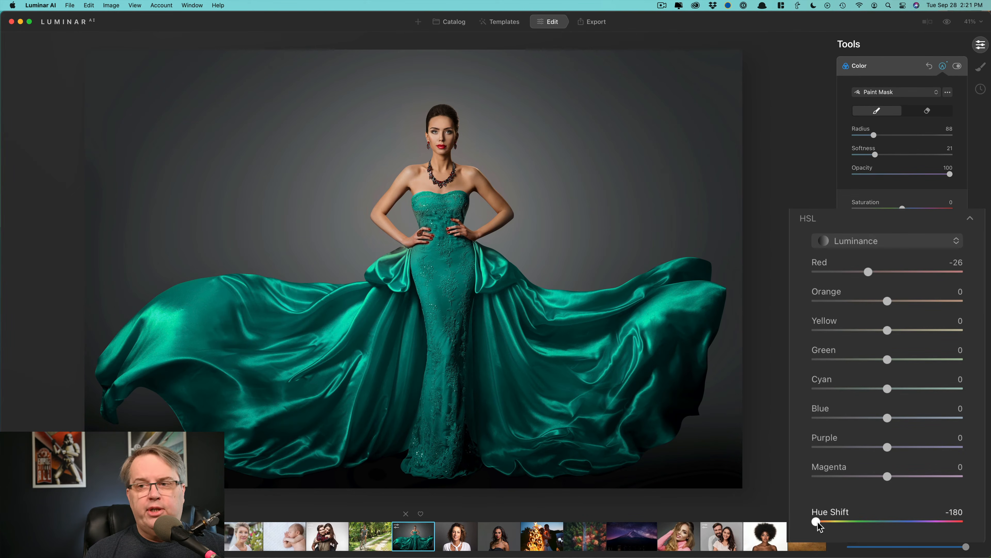
left_click_drag(818, 518, 829, 519)
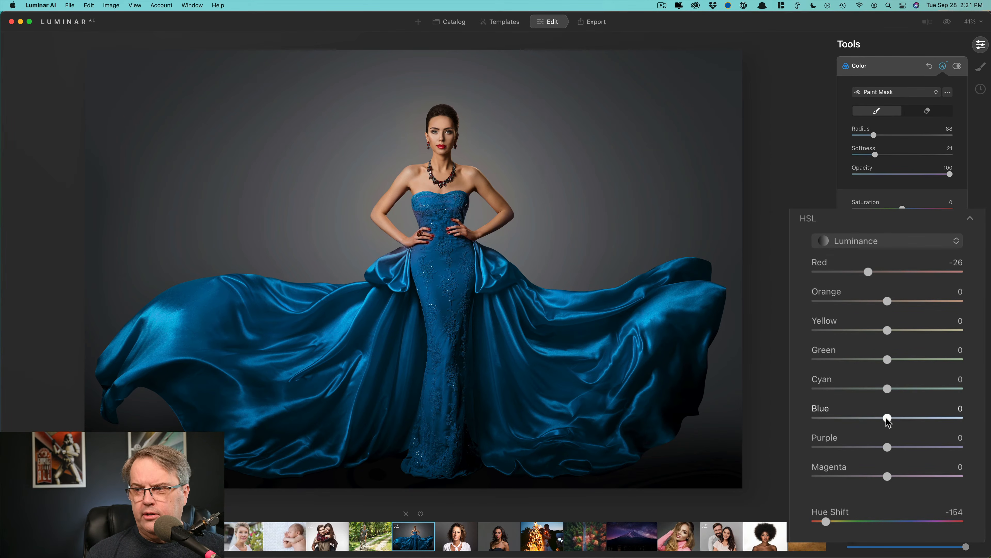
Step: Try the blue luminance at 68 on the recoloured dress and reset it to zero
left_click_drag(888, 421, 937, 425)
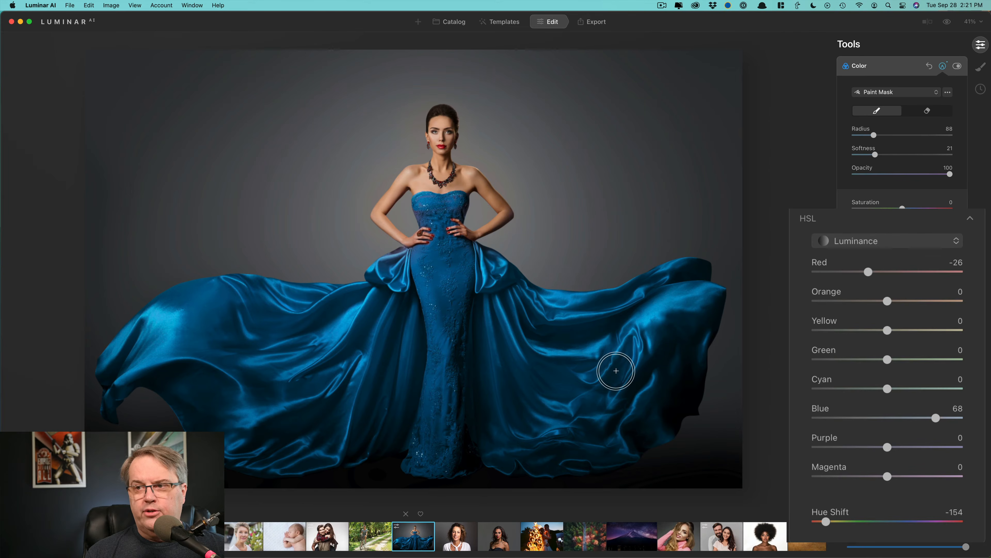
double_click(824, 410)
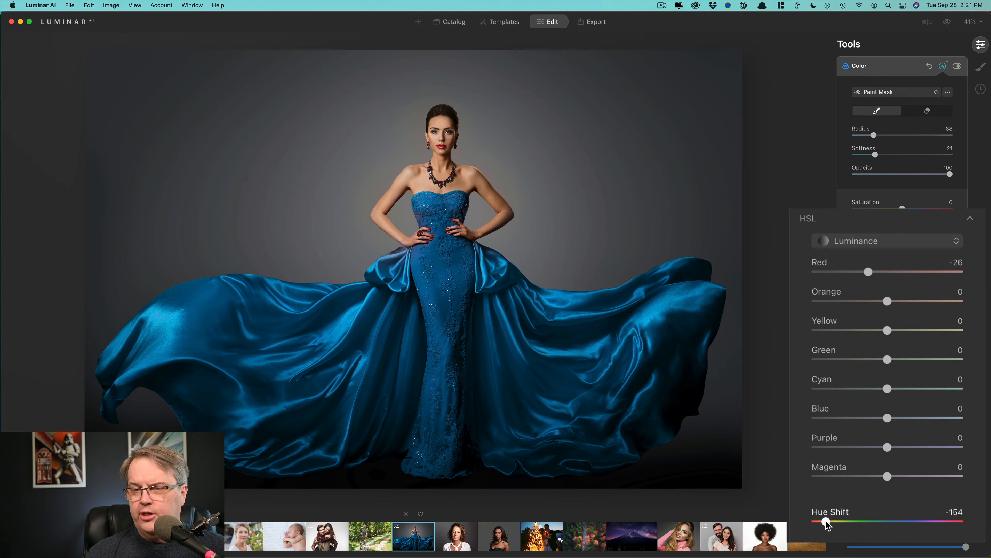
Step: Set the overall Hue Shift to -162 and raise the red luminance to 47
mouse_move(825, 521)
left_mouse_down()
mouse_move(967, 528)
mouse_move(823, 524)
left_mouse_up()
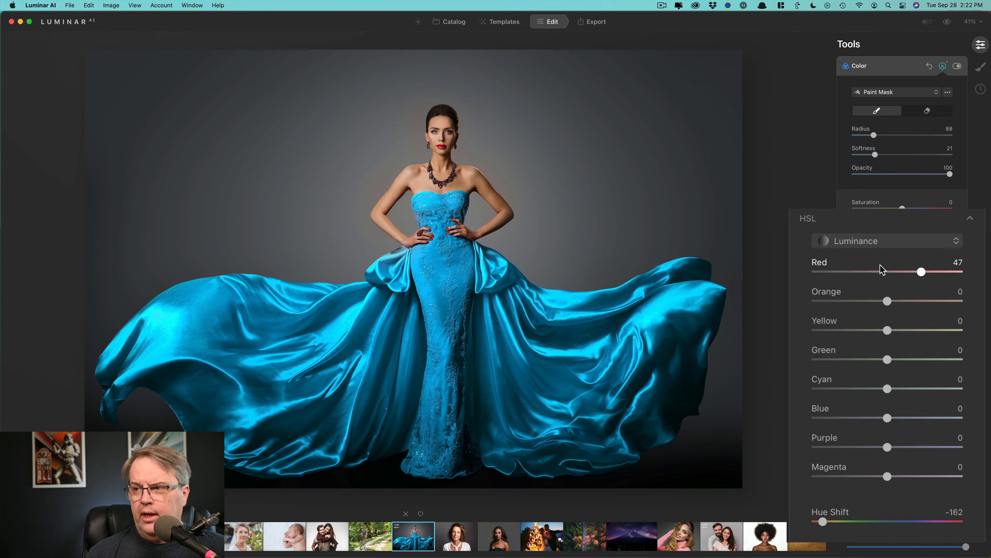
Step: Switch the HSL controls to Hue and shift the red hue to 62 for a deeper blue dress
left_click(877, 245)
left_click(855, 261)
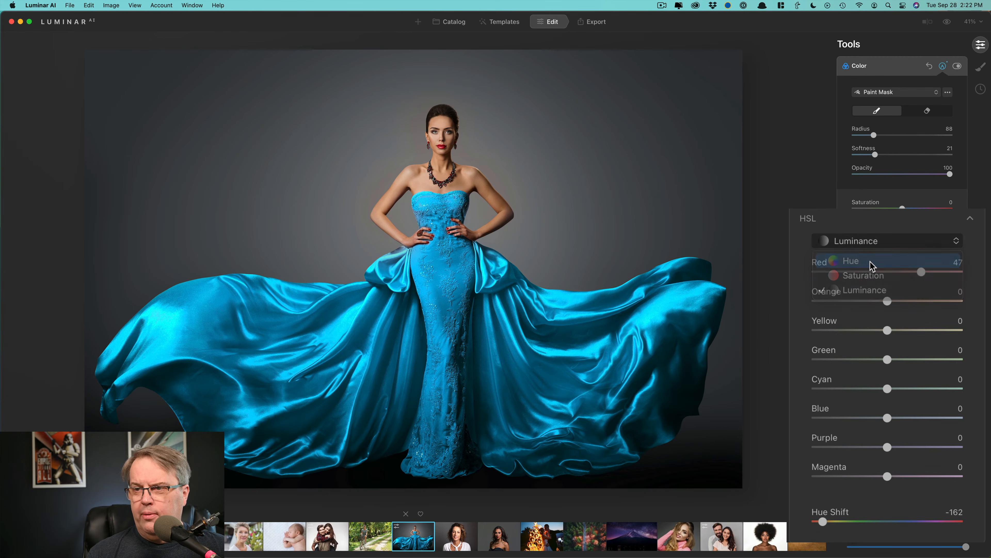
left_click_drag(860, 274, 912, 275)
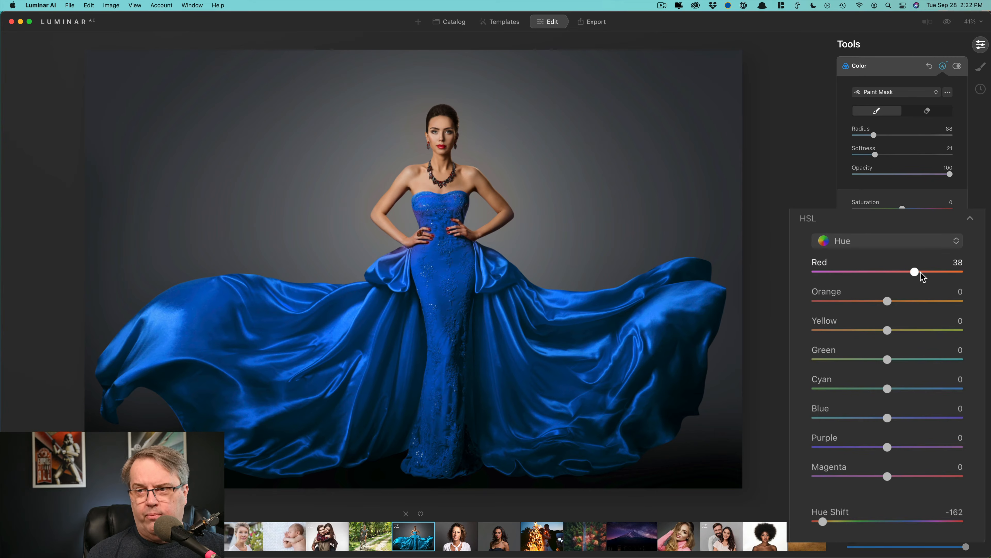
mouse_move(920, 272)
left_mouse_down()
mouse_move(843, 274)
mouse_move(939, 276)
left_mouse_up()
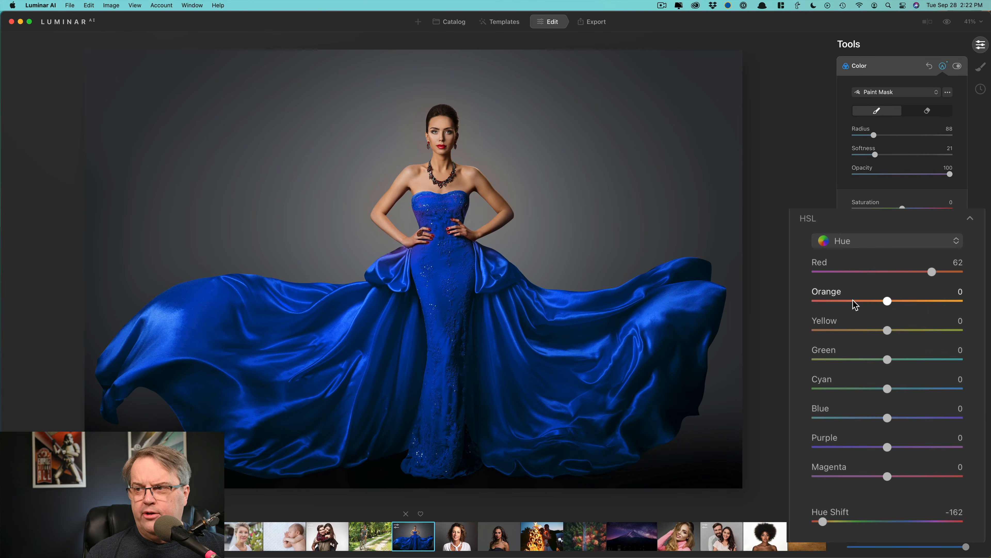
Step: Switch the HSL controls to Saturation and raise the red saturation to 45
left_click(839, 243)
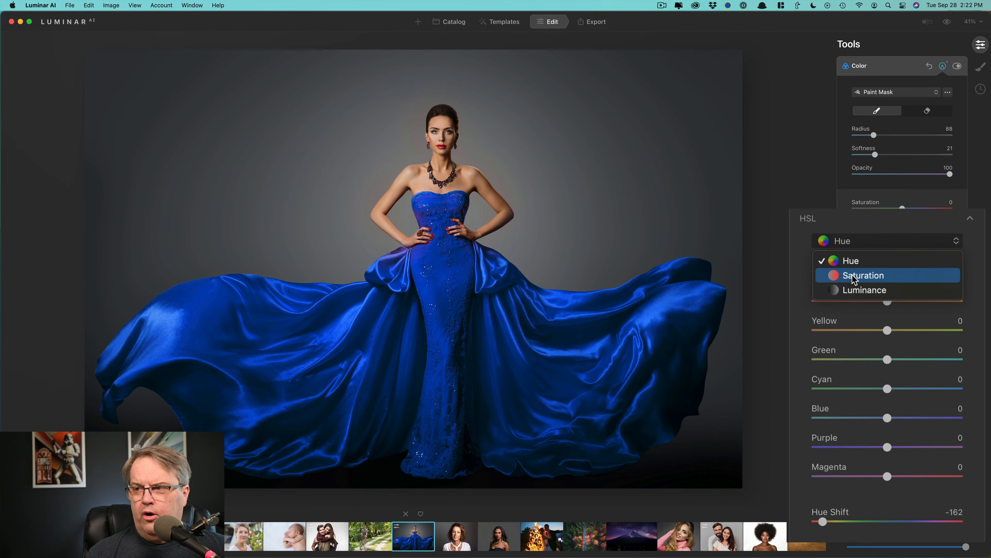
left_click(855, 276)
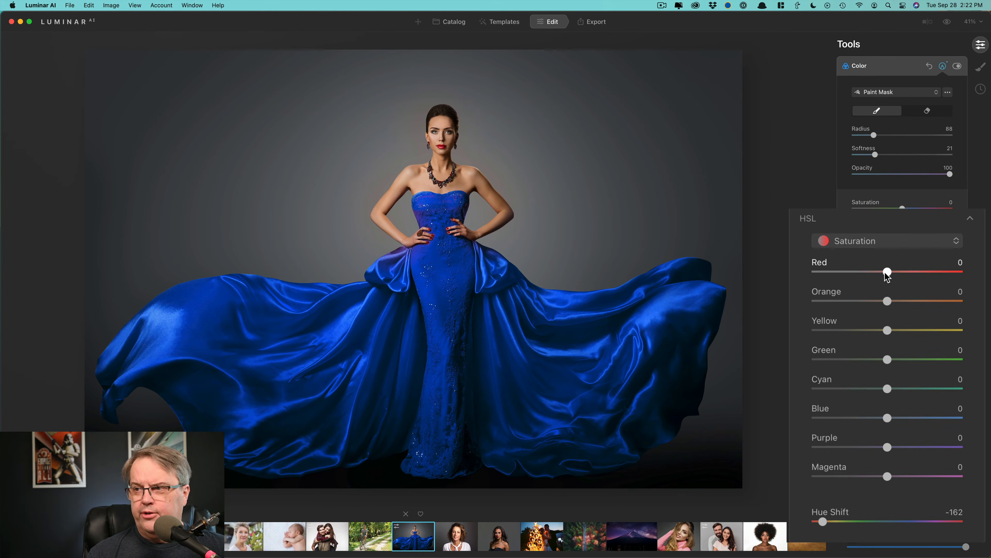
left_click_drag(887, 272, 923, 277)
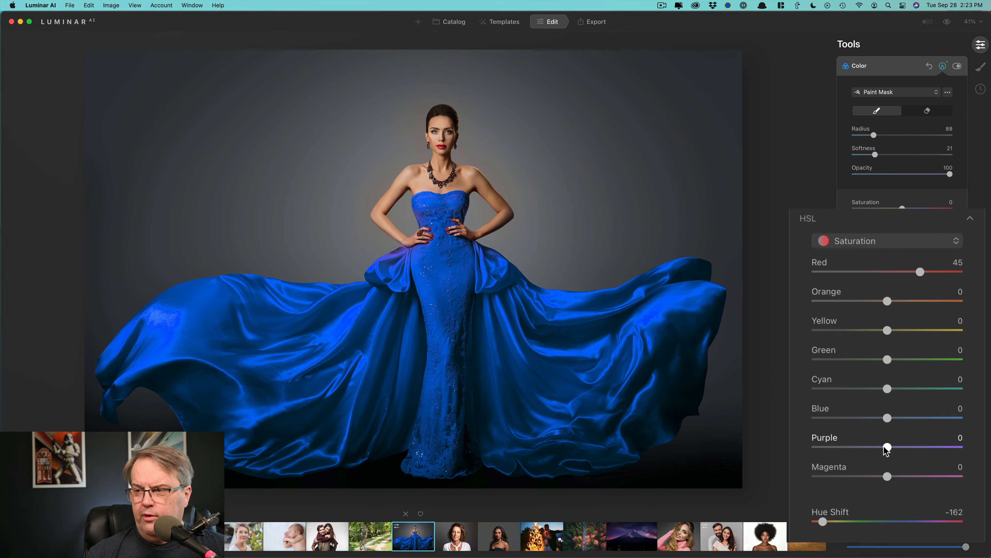
Step: Try the purple saturation at 34 and the magenta saturation at 8, and reset both to zero
left_click_drag(883, 450, 892, 478)
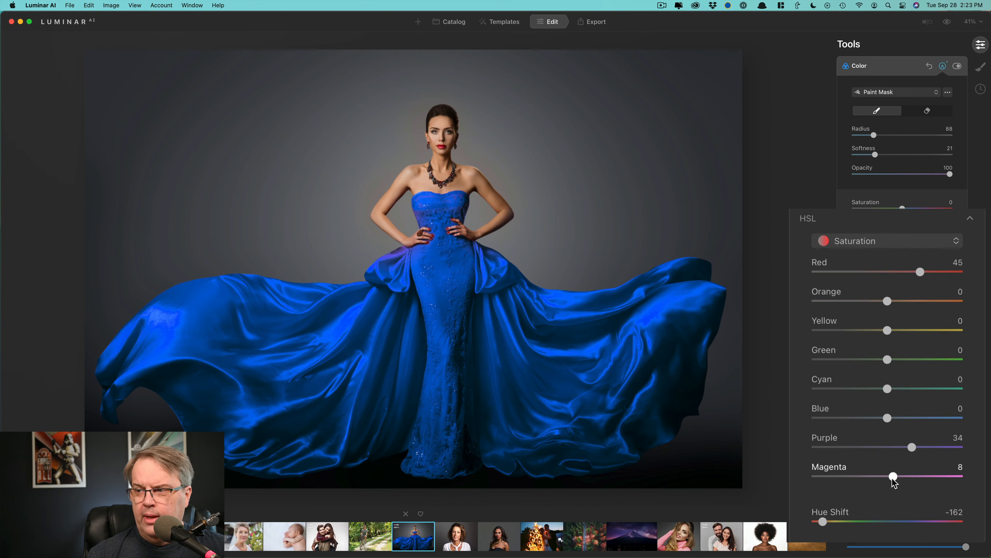
double_click(831, 446)
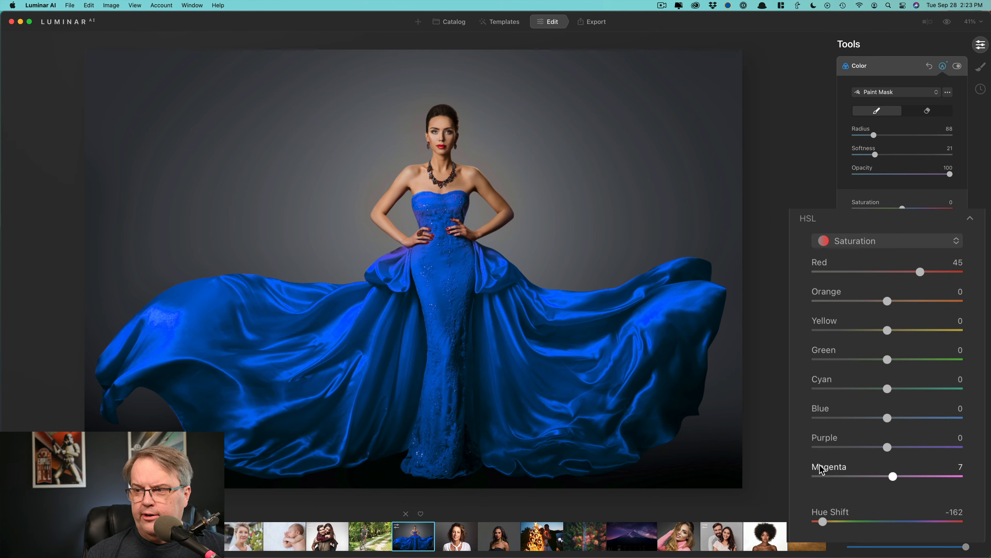
double_click(822, 471)
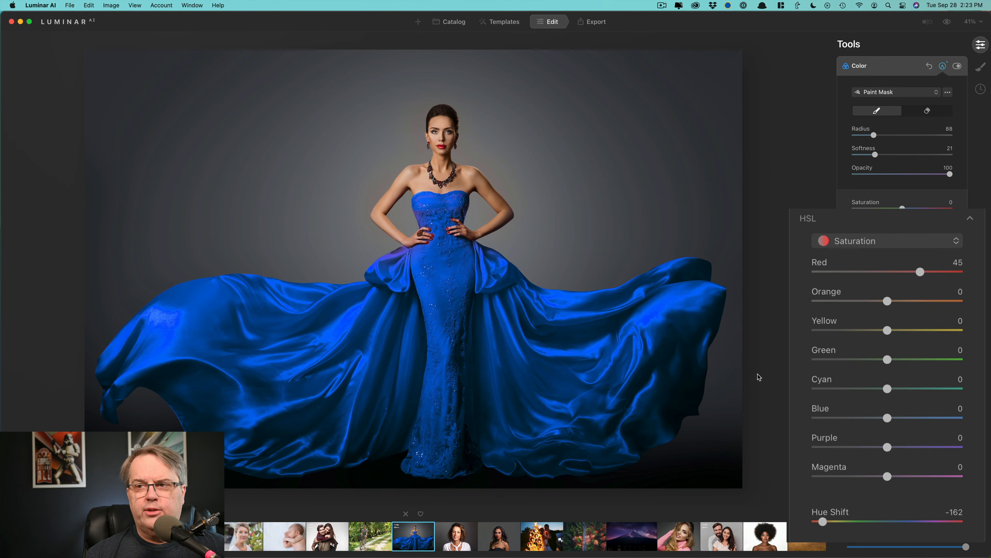